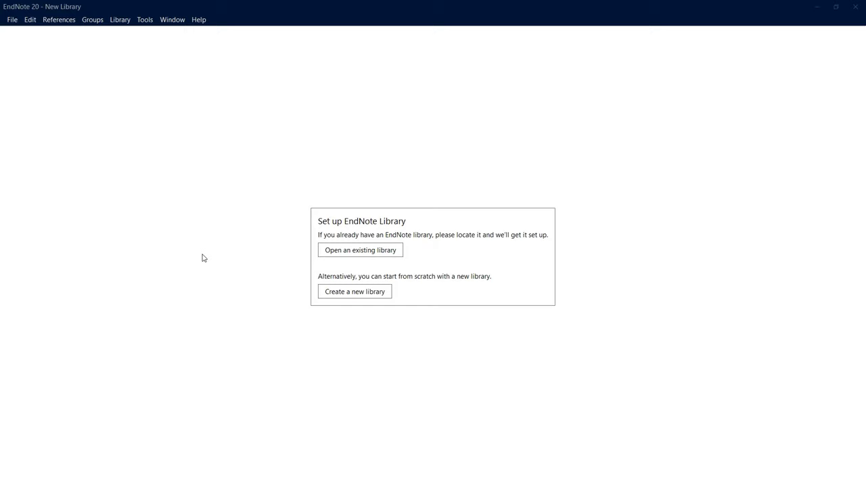
Step: Create a new library named My Research Projects in the EndNote Libraries folder and maximize its window
{"action": "left_click", "coordinate": [13, 20]}
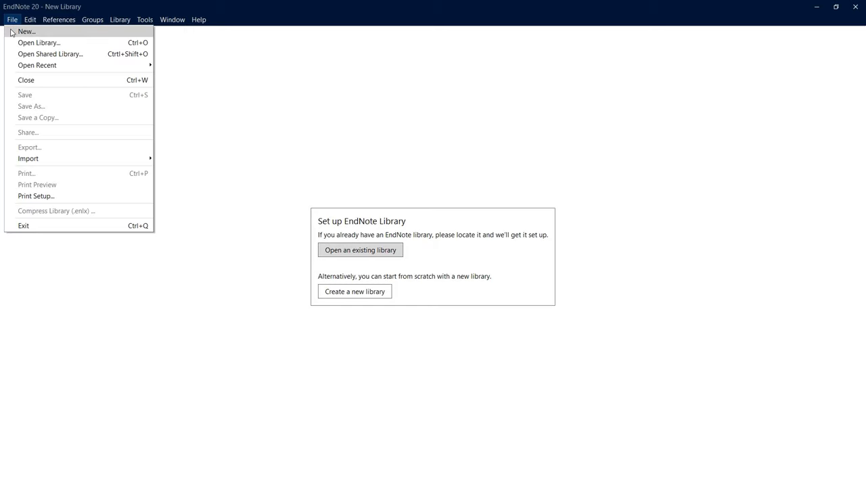
{"action": "left_click", "coordinate": [25, 32]}
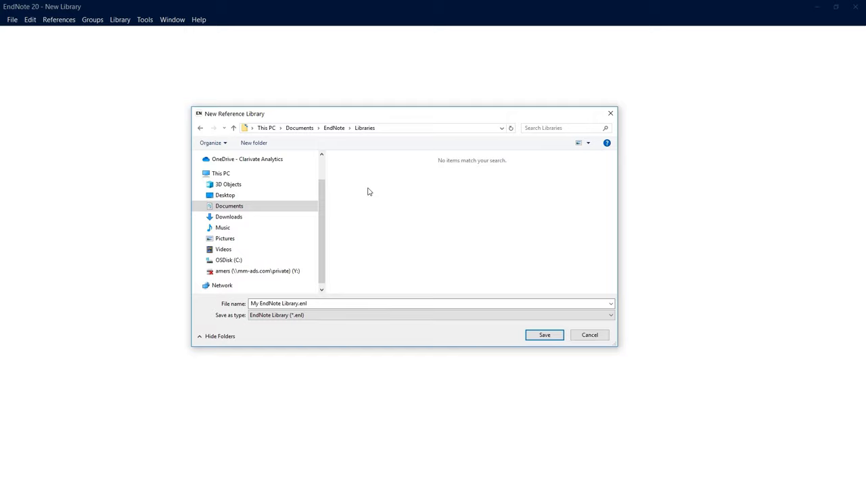
{"action": "left_click", "coordinate": [328, 303]}
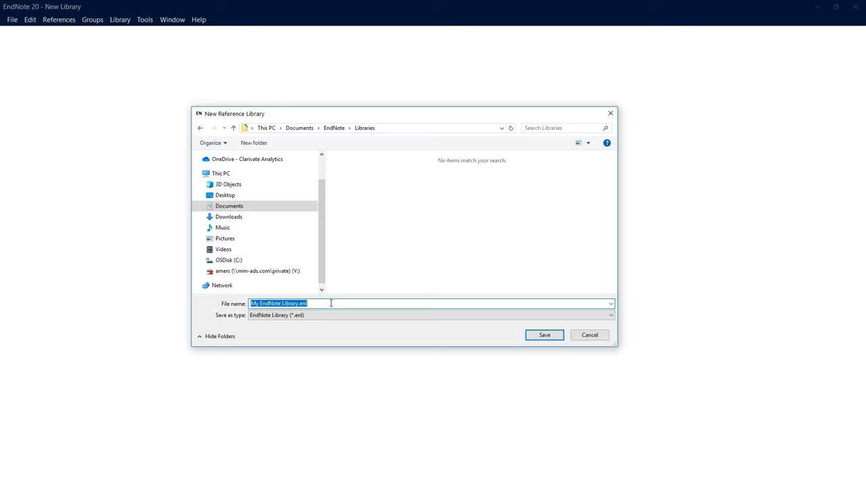
{"action": "type", "text": "My Resear"}
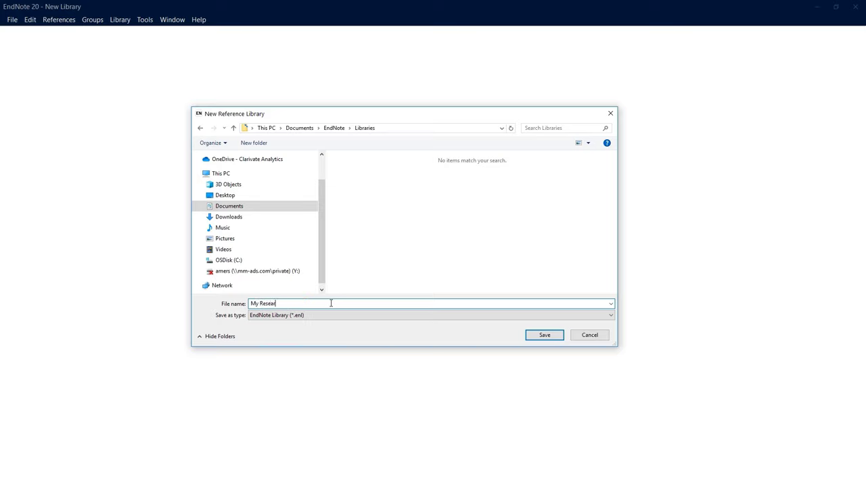
{"action": "type", "text": "ch Projects"}
{"action": "left_click", "coordinate": [543, 335]}
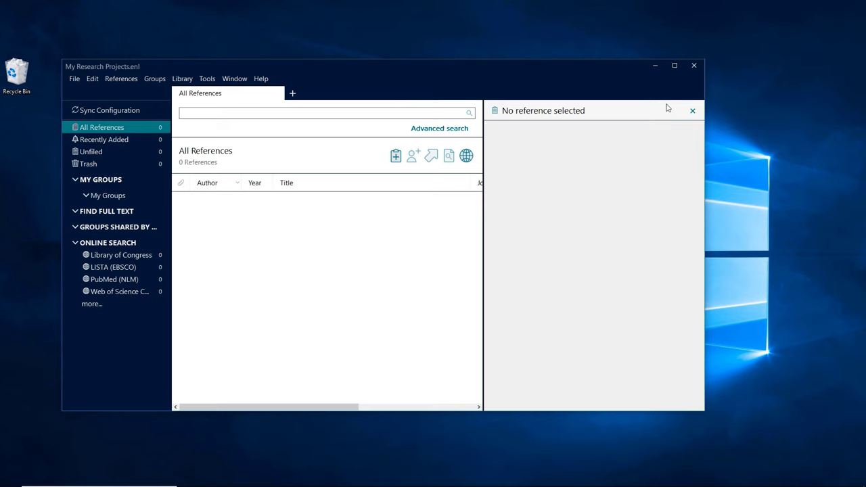
{"action": "left_click", "coordinate": [675, 66]}
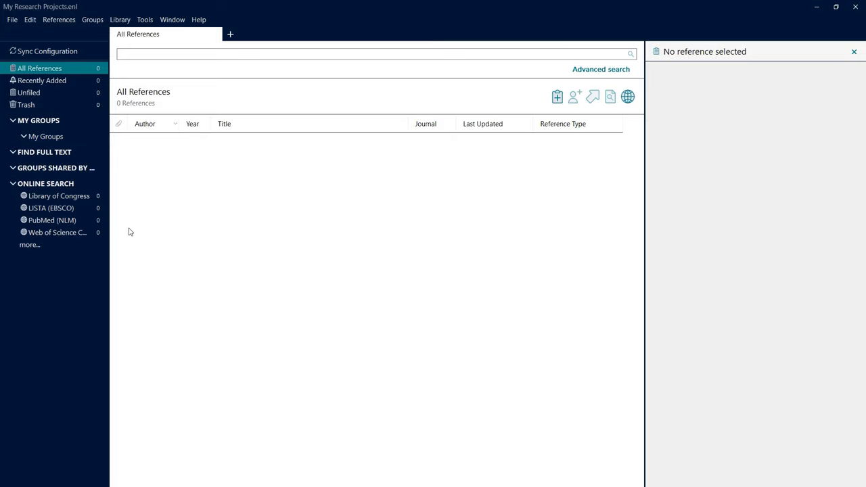
Step: Search the PubMed (NLM) online database for references whose title contains "asthma"
{"action": "left_click", "coordinate": [71, 221]}
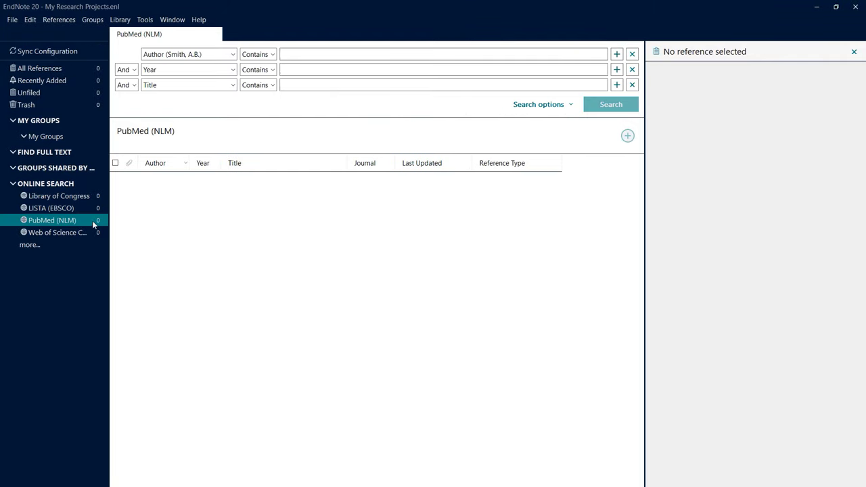
{"action": "left_click", "coordinate": [234, 56]}
{"action": "left_click", "coordinate": [222, 96]}
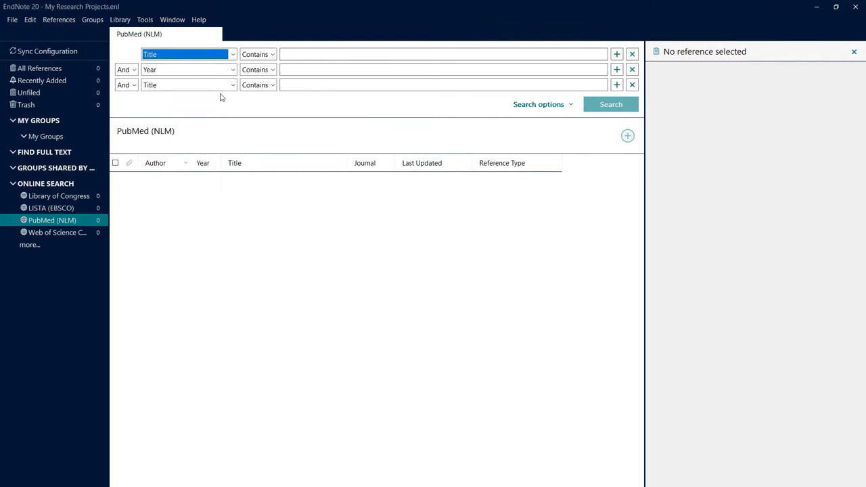
{"action": "left_click", "coordinate": [293, 54]}
{"action": "type", "text": "asthma"}
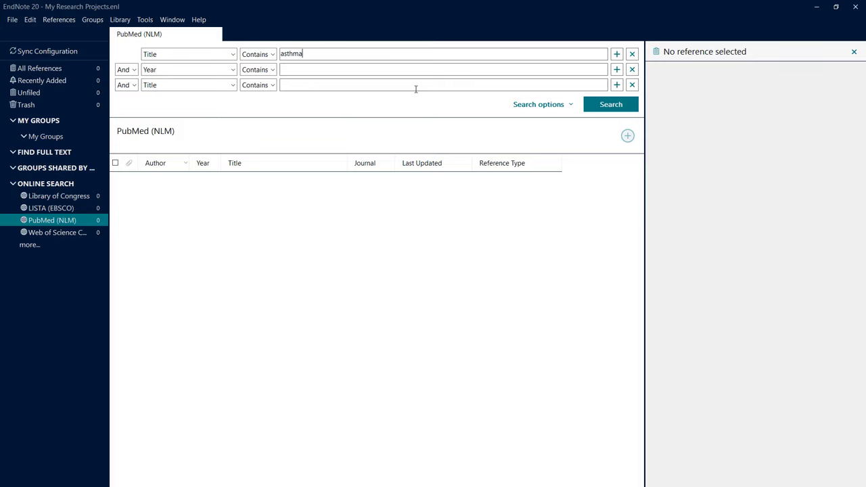
{"action": "left_click", "coordinate": [591, 105]}
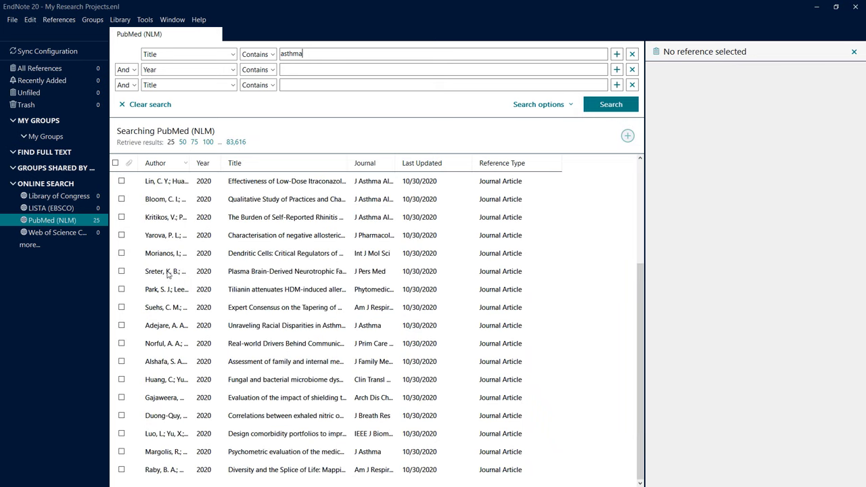
{"action": "left_click", "coordinate": [122, 272]}
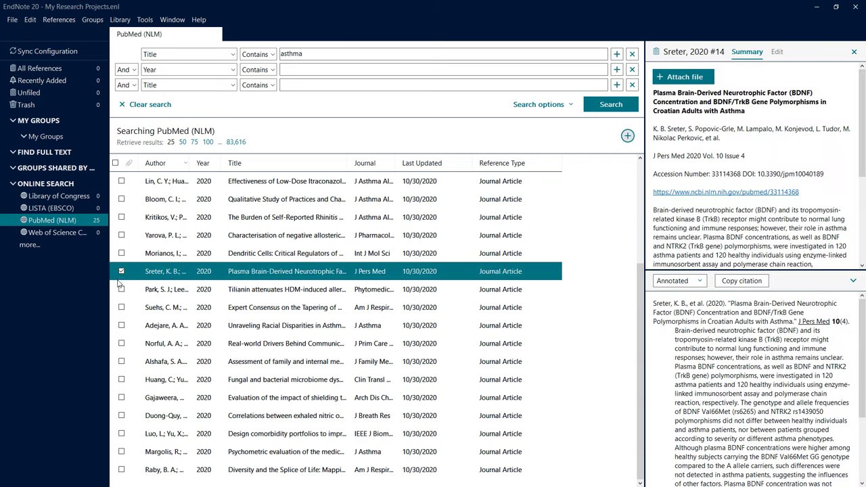
{"action": "left_click", "coordinate": [122, 308]}
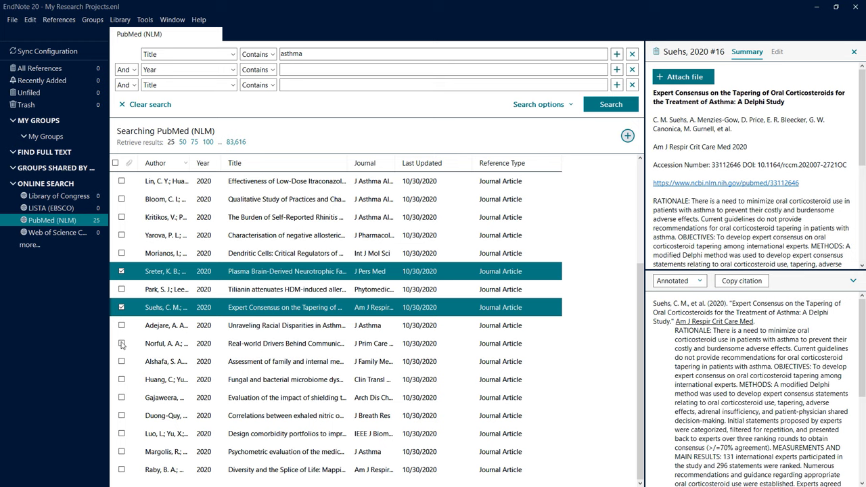
{"action": "left_click", "coordinate": [121, 344]}
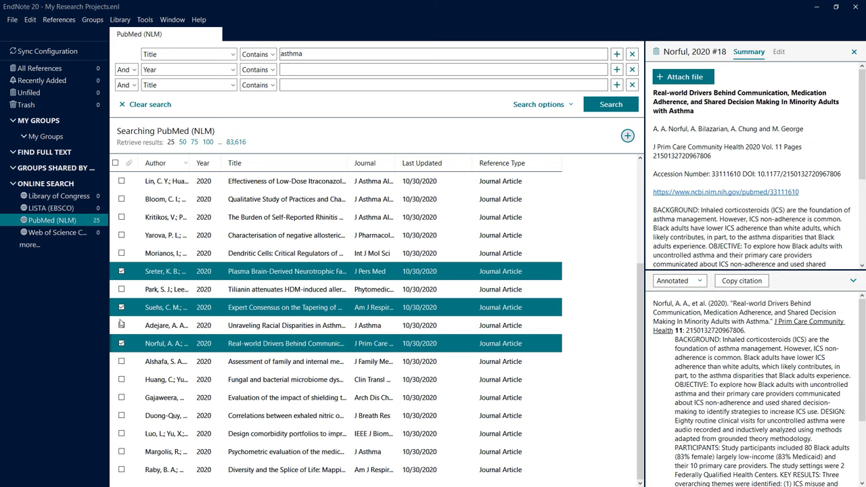
{"action": "left_click", "coordinate": [115, 163]}
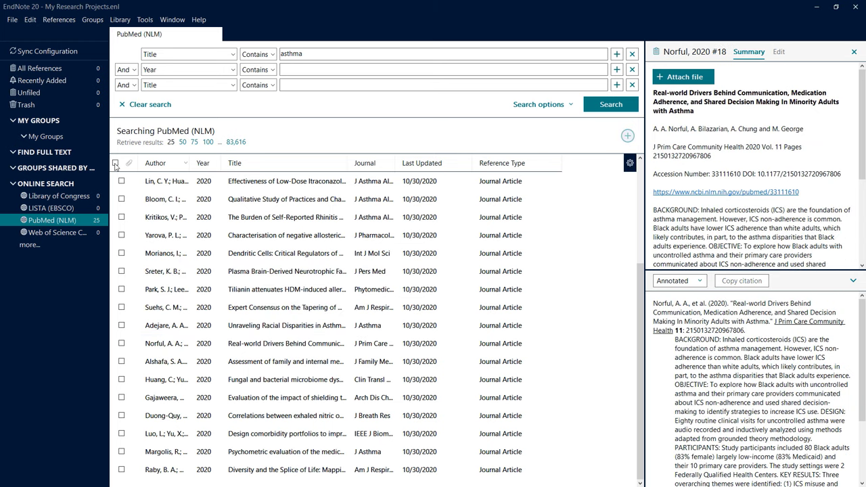
Step: Add all retrieved PubMed records to the local library and show the unfiled references
{"action": "left_click", "coordinate": [115, 163]}
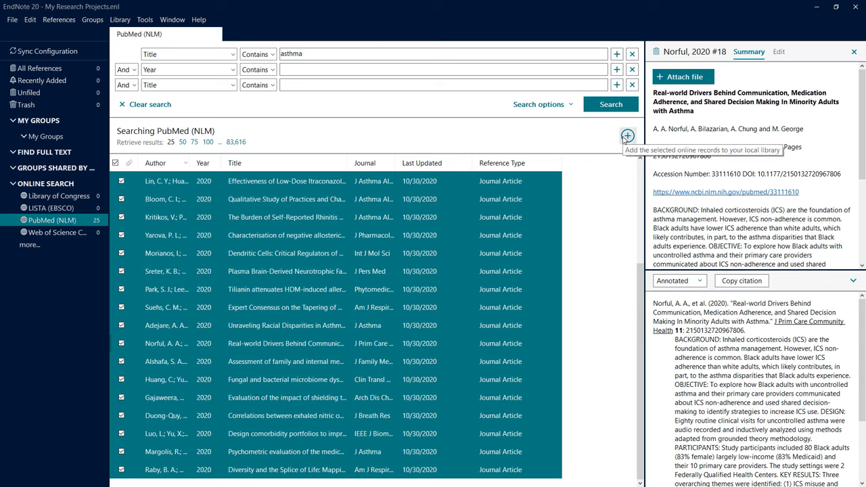
{"action": "left_click", "coordinate": [625, 137]}
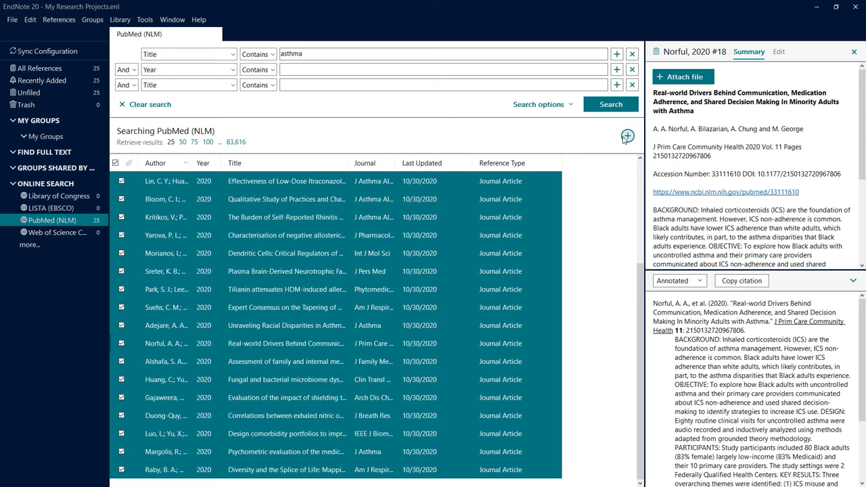
{"action": "left_click", "coordinate": [38, 93]}
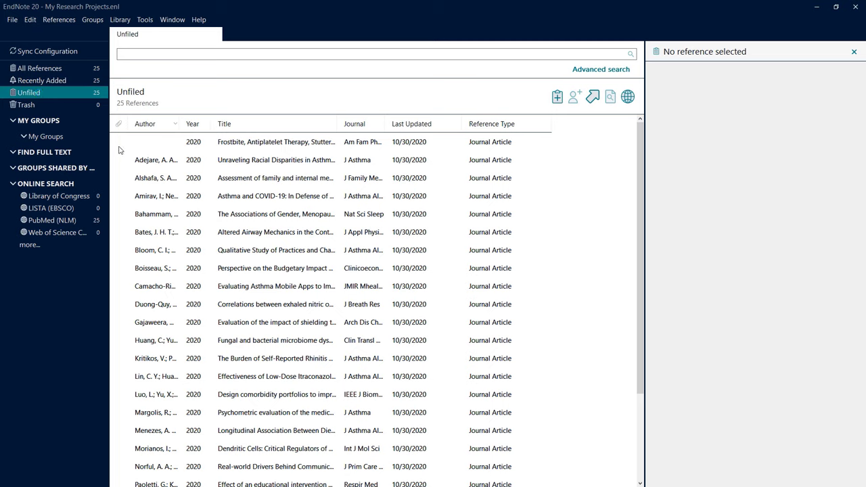
Step: Create a new group named "Asthma in General" under My Groups
{"action": "left_click", "coordinate": [93, 20]}
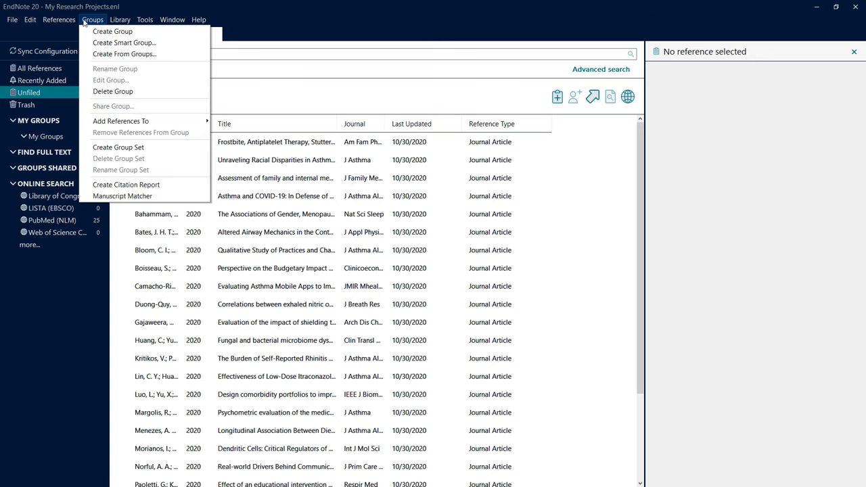
{"action": "left_click", "coordinate": [112, 32]}
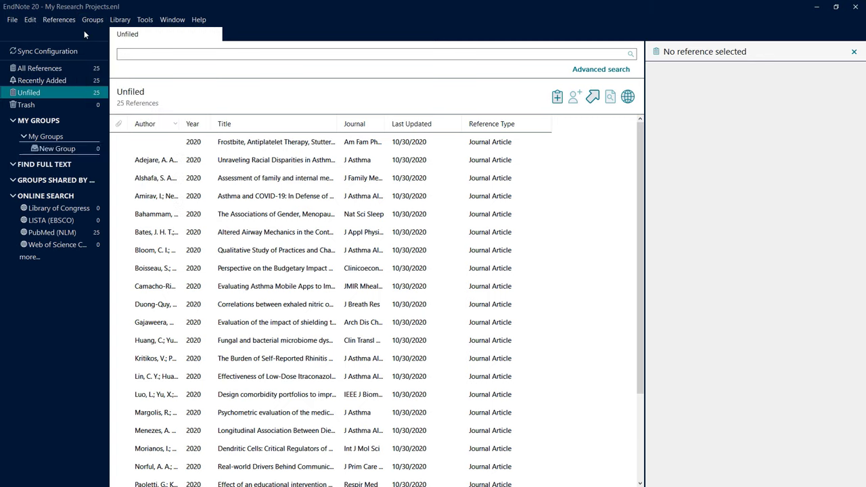
{"action": "type", "text": "Asthma in "}
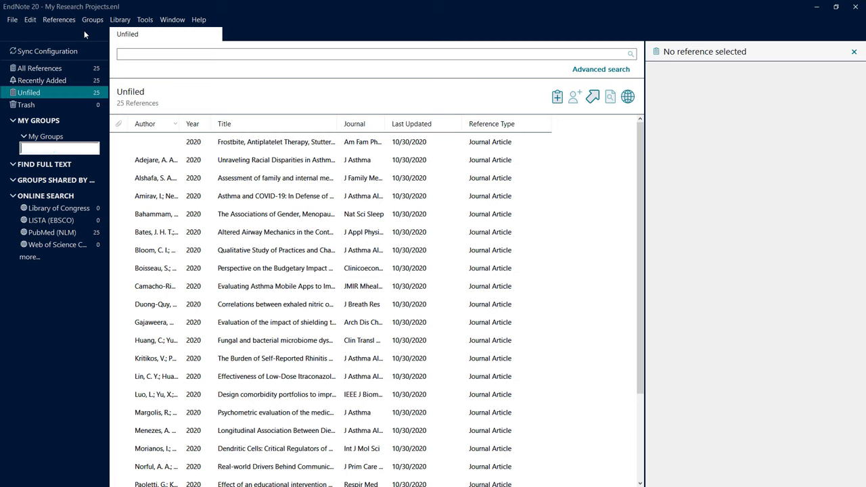
{"action": "type", "text": "General"}
{"action": "key", "text": "Return"}
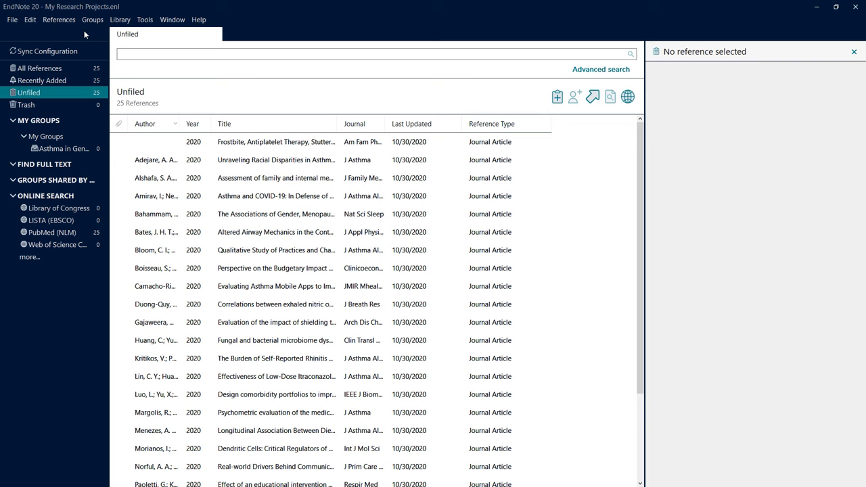
Step: Add all unfiled references to the Asthma in General group and open that group
{"action": "left_click", "coordinate": [140, 160]}
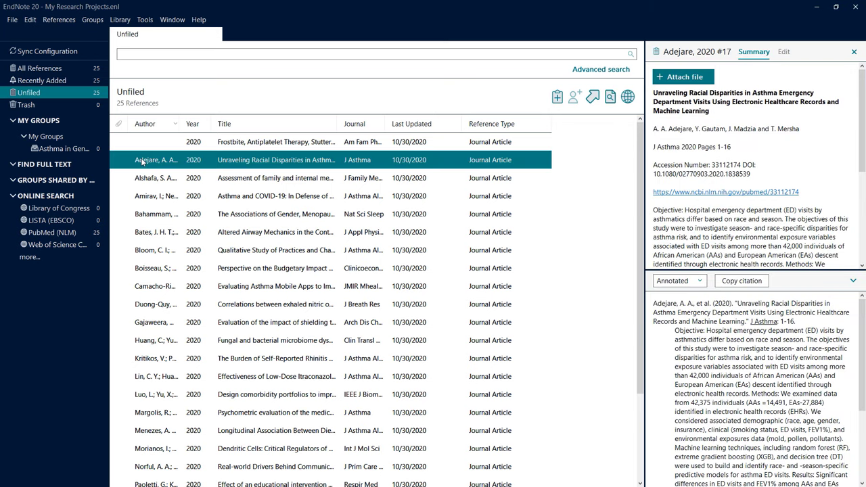
{"action": "left_click", "coordinate": [30, 20]}
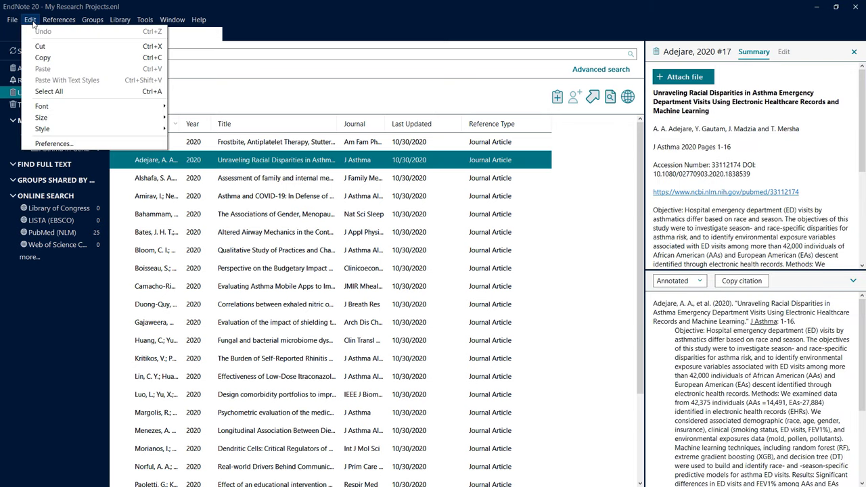
{"action": "left_click", "coordinate": [32, 91]}
{"action": "left_click_drag", "start_coordinate": [142, 159], "coordinate": [82, 154]}
{"action": "left_click", "coordinate": [79, 149]}
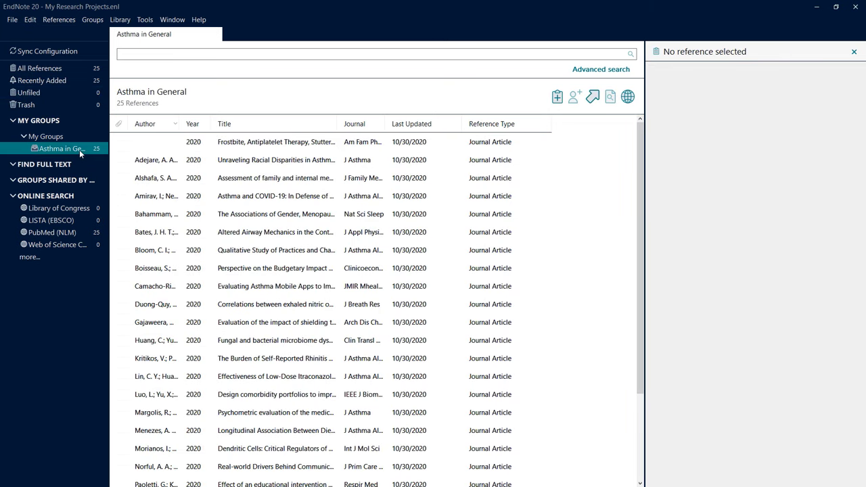
{"action": "left_click", "coordinate": [136, 161]}
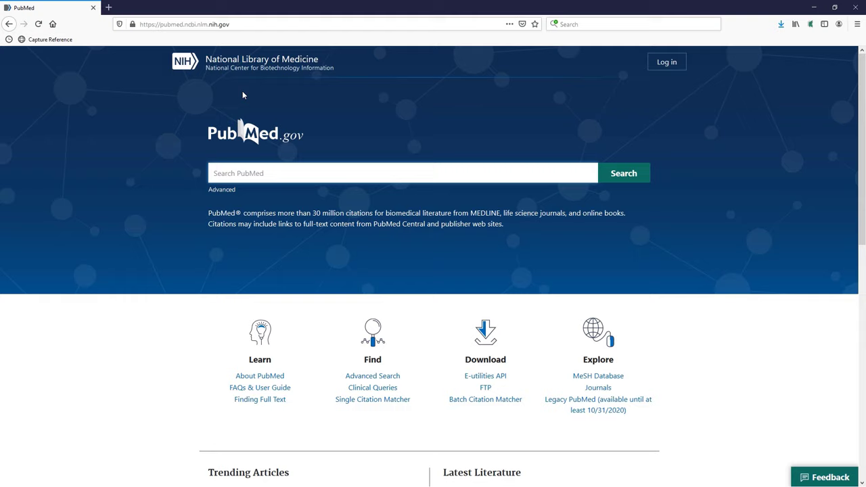
Step: On the PubMed website in Firefox, search for "asthma" and export all results on the page to a citation manager file opened with EndNote
{"action": "type", "text": "asthma"}
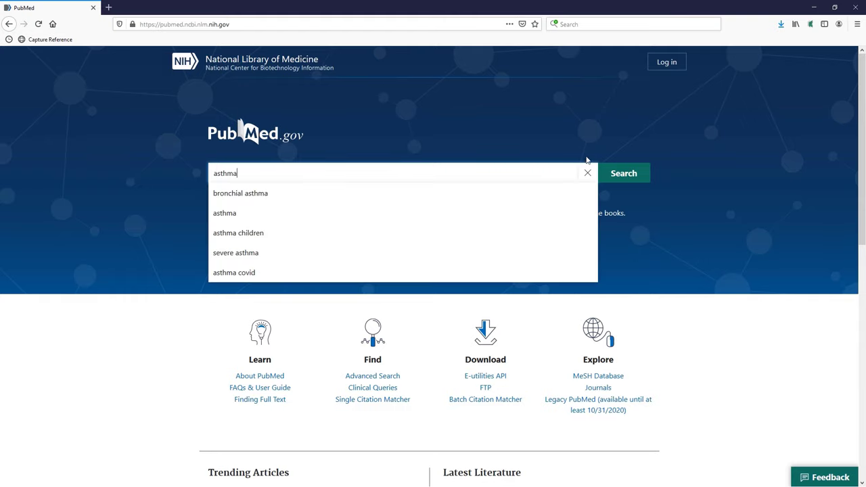
{"action": "left_click", "coordinate": [624, 174]}
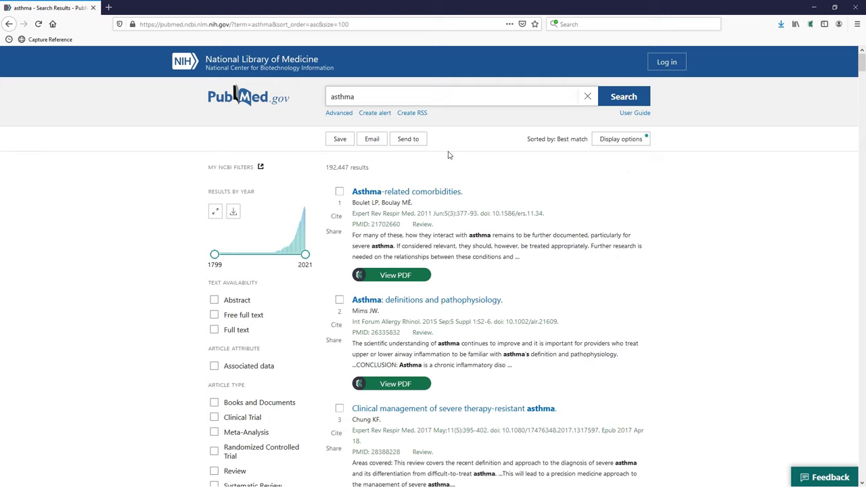
{"action": "left_click", "coordinate": [405, 144]}
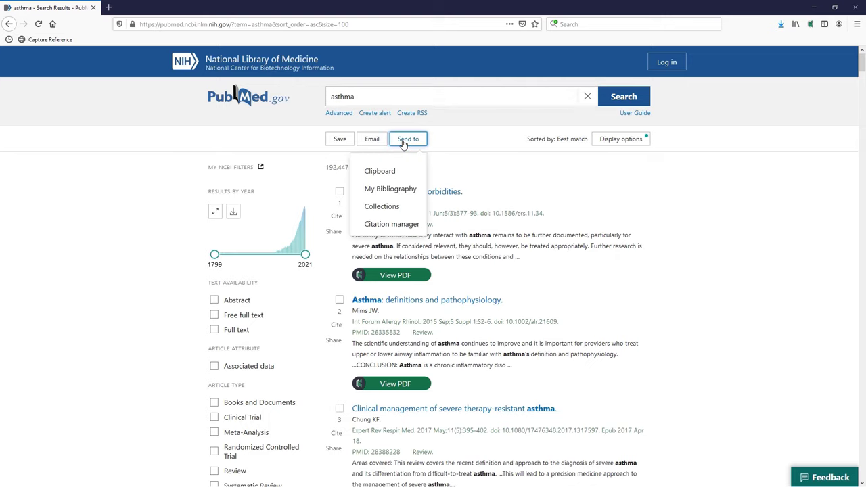
{"action": "left_click", "coordinate": [404, 224]}
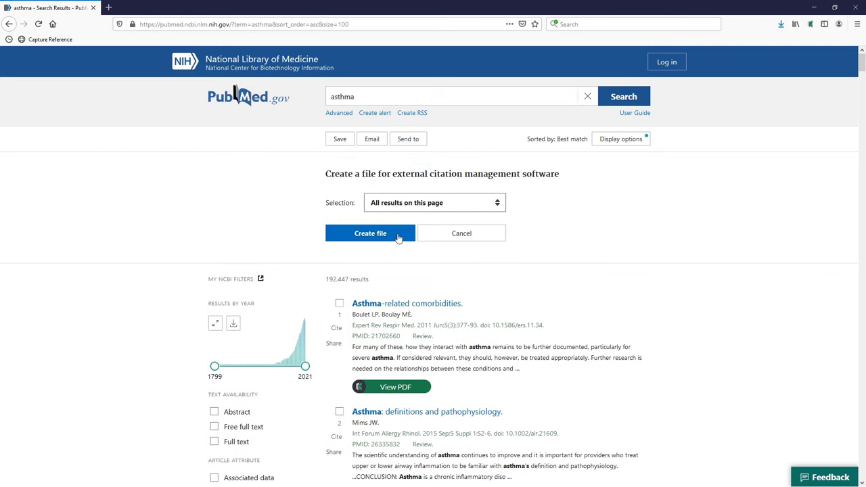
{"action": "left_click", "coordinate": [397, 236]}
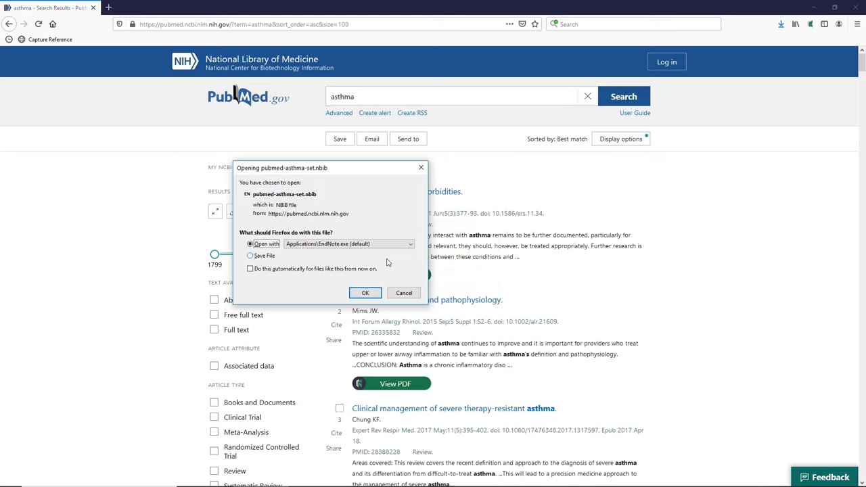
{"action": "left_click", "coordinate": [365, 293]}
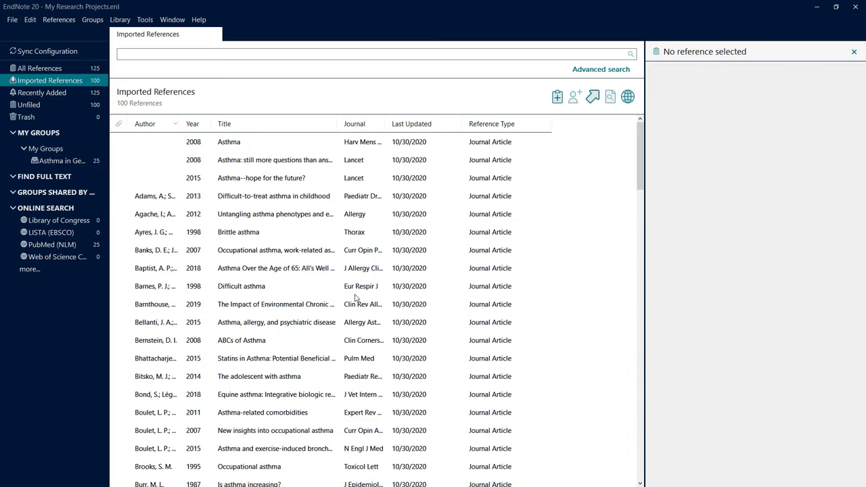
Step: Add all imported references to the Asthma in General group, open the group and select the 2020 Frostbite reference
{"action": "left_click", "coordinate": [190, 203]}
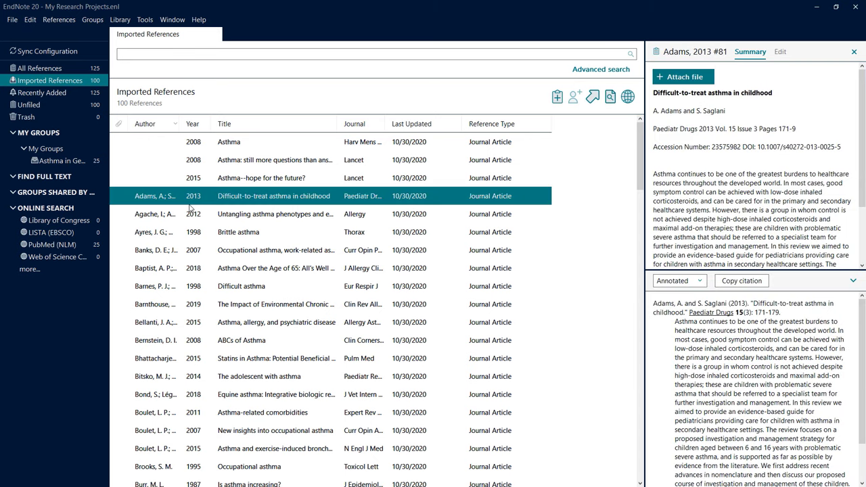
{"action": "left_click", "coordinate": [30, 20]}
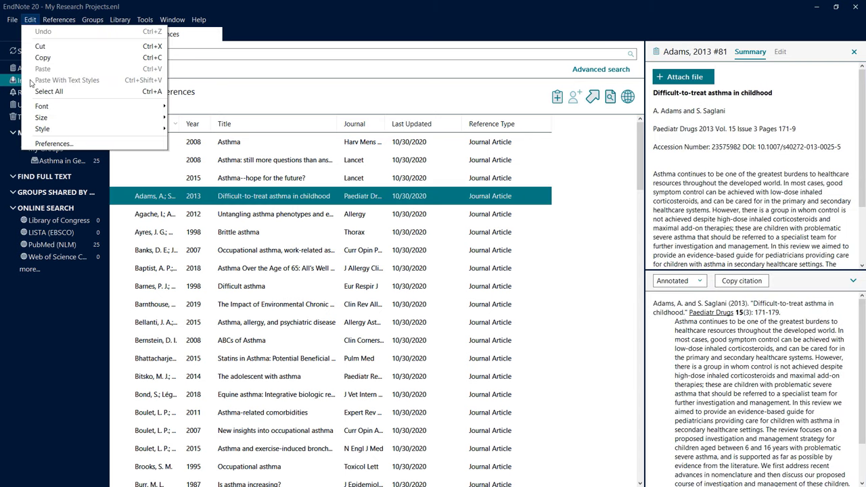
{"action": "left_click", "coordinate": [49, 91]}
{"action": "left_click_drag", "start_coordinate": [160, 171], "coordinate": [80, 162]}
{"action": "left_click", "coordinate": [80, 163]}
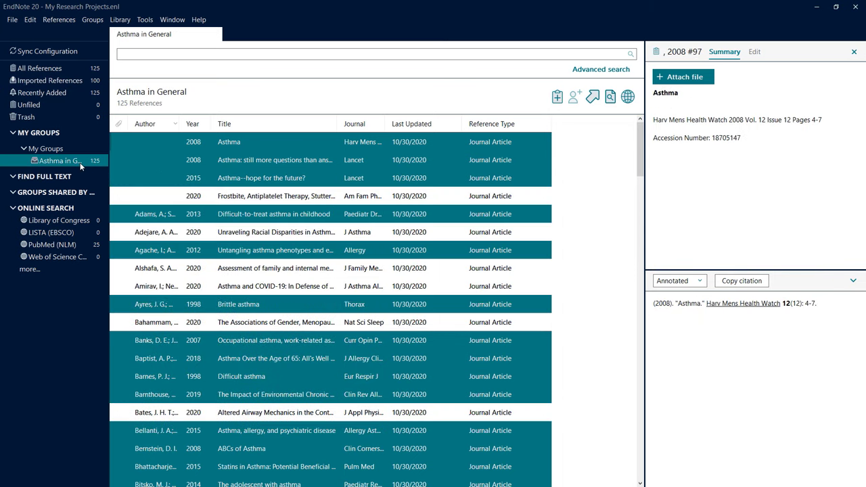
{"action": "left_click", "coordinate": [130, 194]}
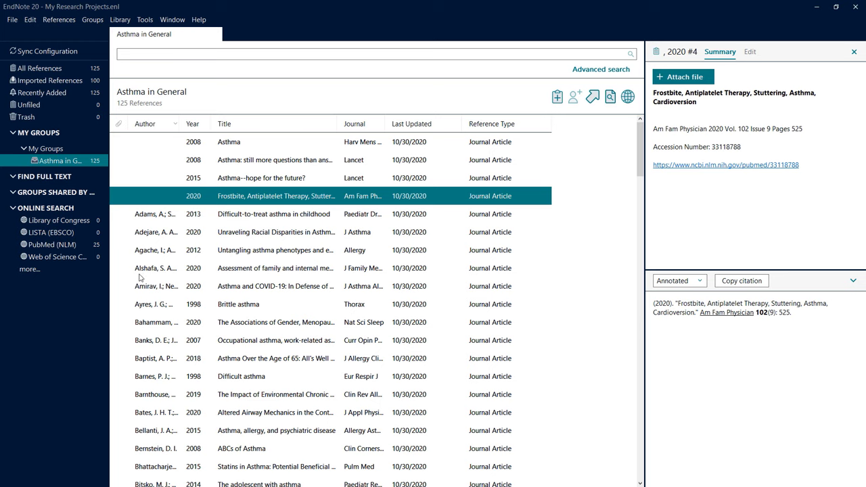
Step: Find full text for the references from the 2020 Frostbite article through "Altered Airway Mechanics", and view three references with attached PDFs
{"action": "left_click", "coordinate": [137, 414], "text": "shift"}
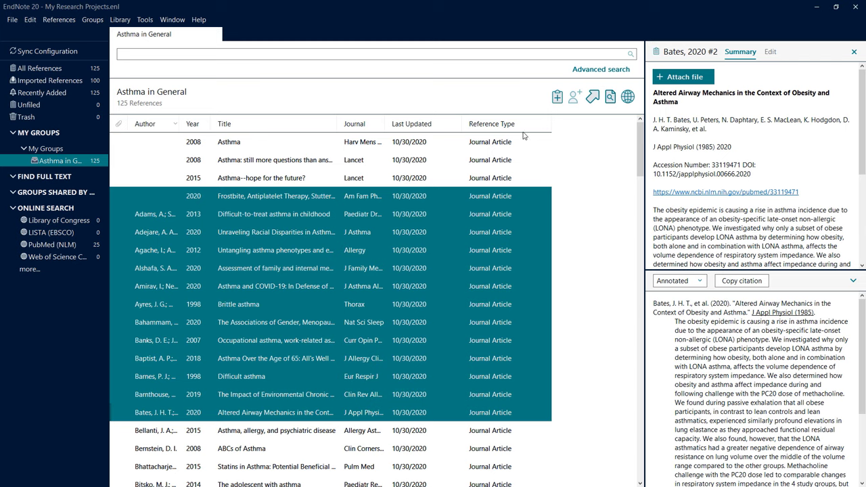
{"action": "left_click", "coordinate": [610, 97]}
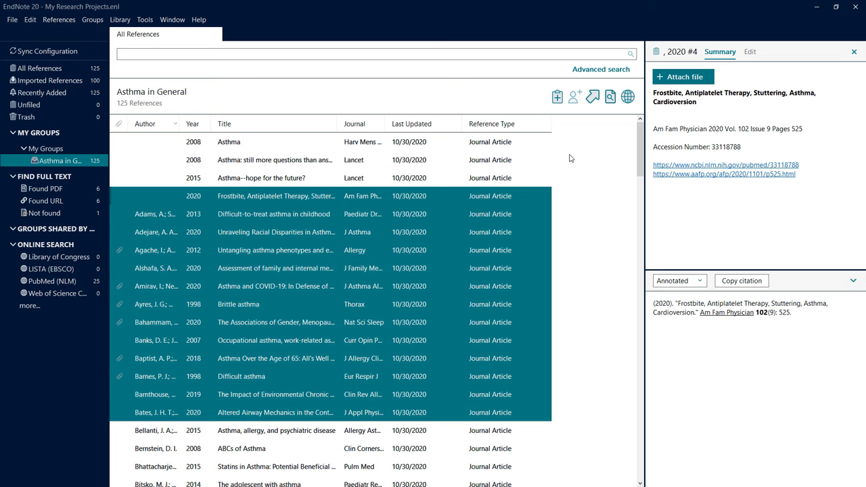
{"action": "left_click", "coordinate": [321, 251]}
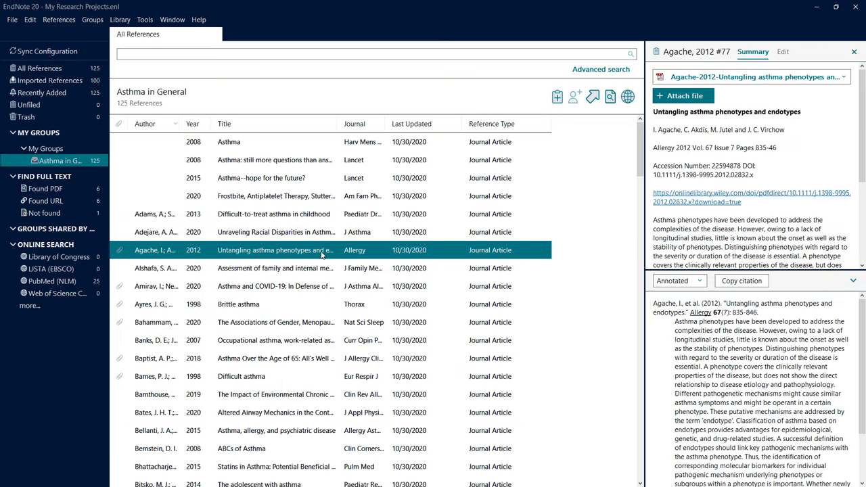
{"action": "left_click", "coordinate": [304, 288]}
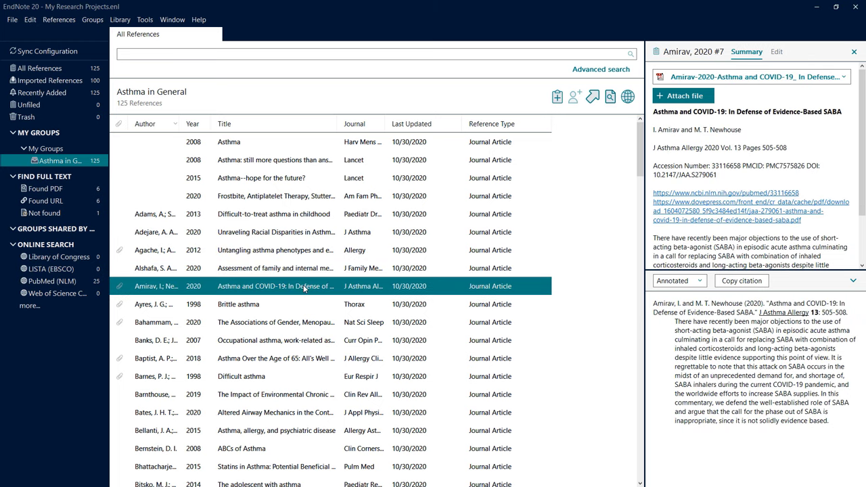
{"action": "left_click", "coordinate": [286, 307]}
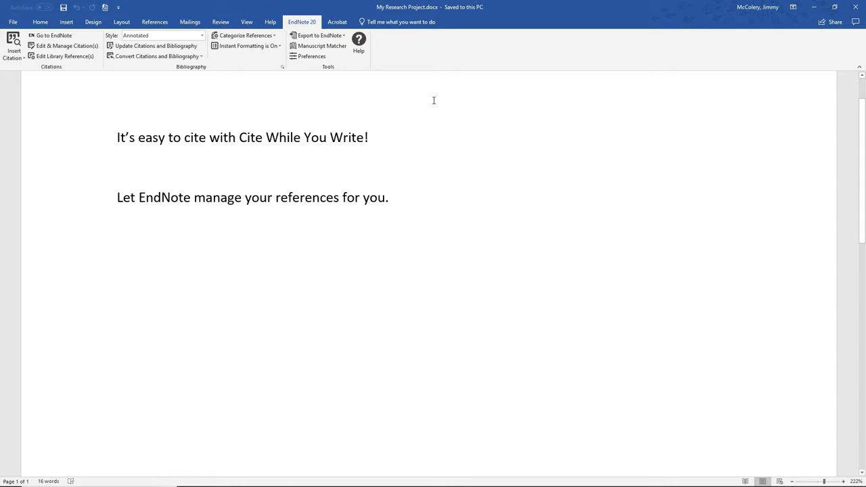
Step: In the Word document, search EndNote for "asthma 2020" and cite "Dual Monoclonal Antibody Therapy for a Severe Asthma Patient" after the first sentence
{"action": "left_click", "coordinate": [425, 133]}
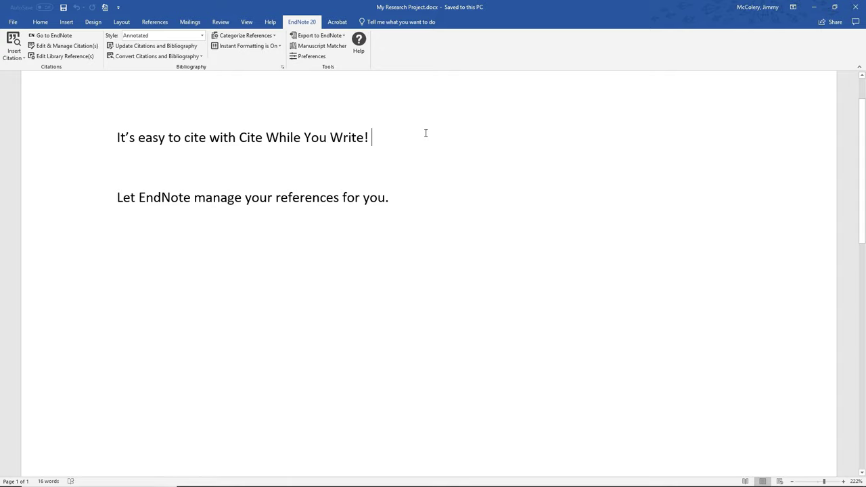
{"action": "left_click", "coordinate": [8, 45]}
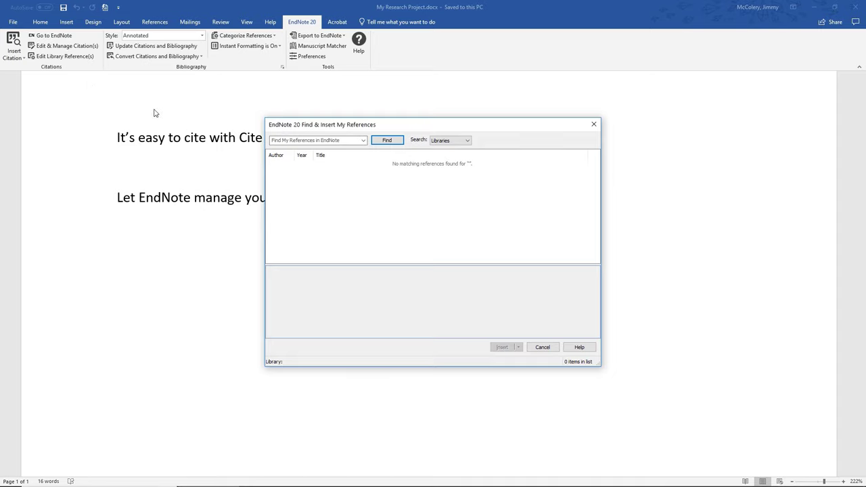
{"action": "left_click", "coordinate": [318, 140]}
{"action": "type", "text": "as"}
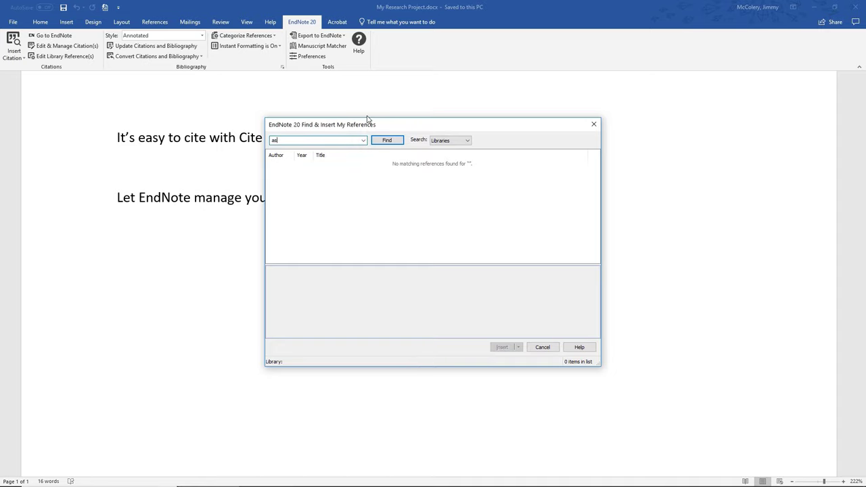
{"action": "type", "text": "thma 2020"}
{"action": "left_click", "coordinate": [385, 142]}
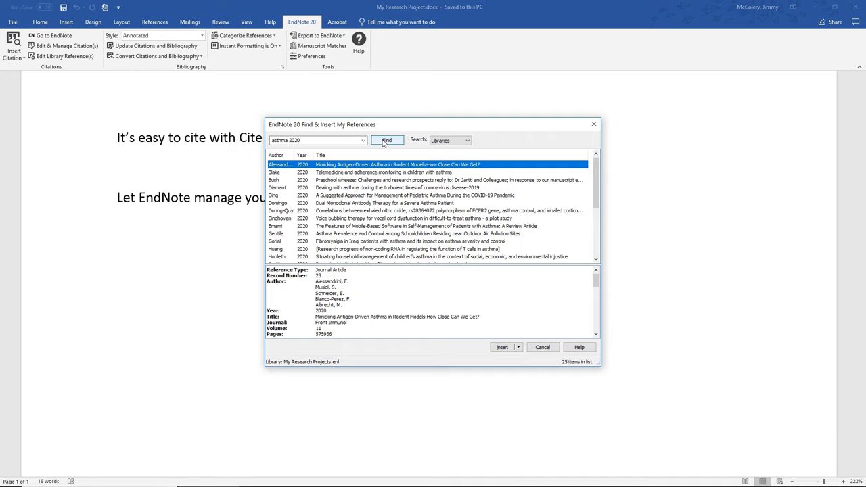
{"action": "left_click", "coordinate": [393, 204]}
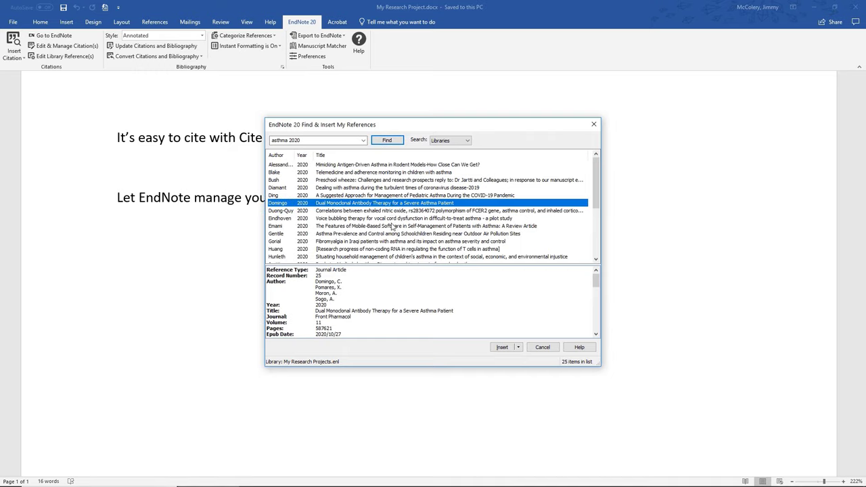
{"action": "left_click", "coordinate": [501, 347]}
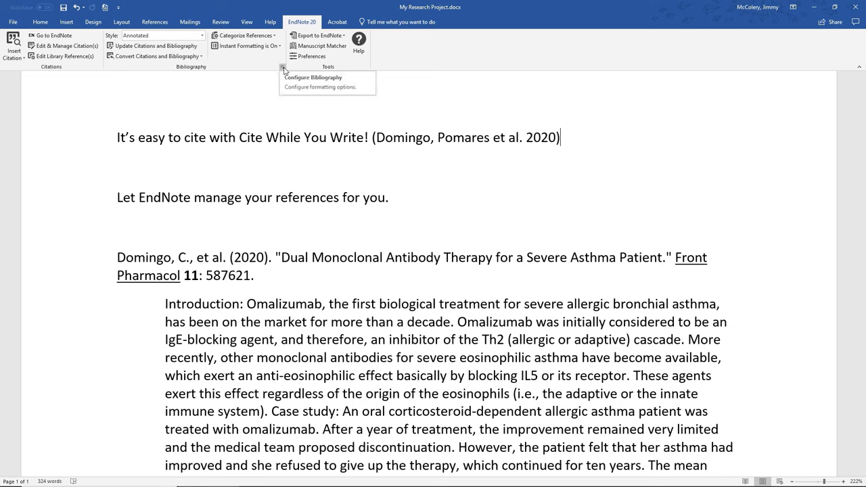
Step: Configure the bibliography of My Research Project.docx to use the APA 7th output style
{"action": "left_click", "coordinate": [283, 69]}
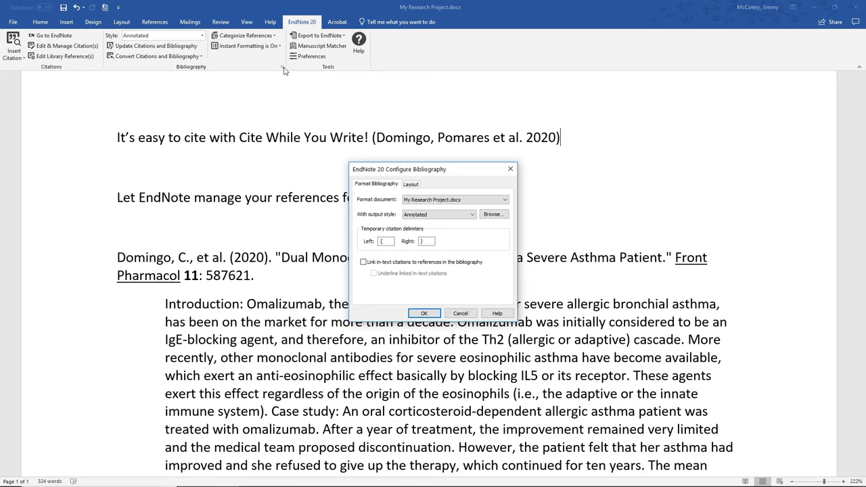
{"action": "left_click", "coordinate": [475, 216]}
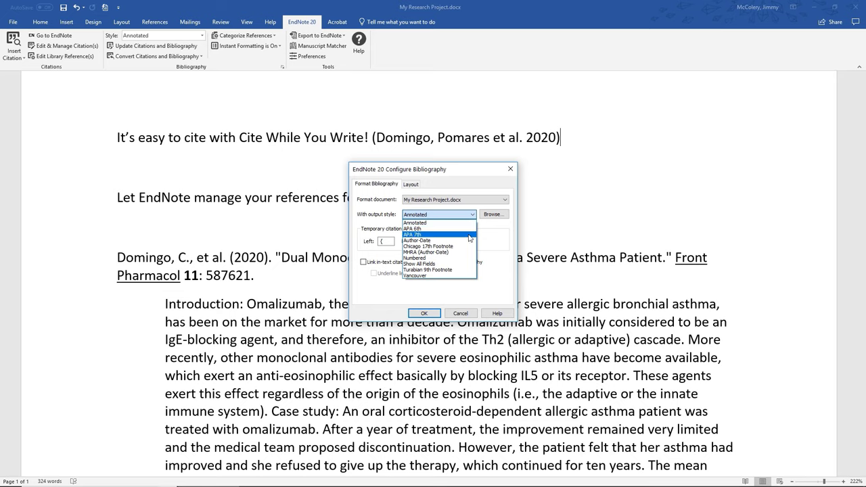
{"action": "left_click", "coordinate": [469, 235]}
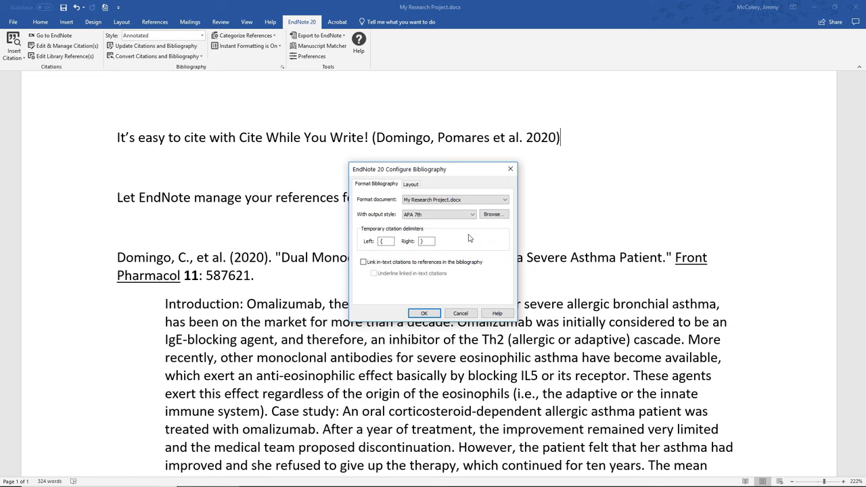
{"action": "left_click", "coordinate": [435, 313]}
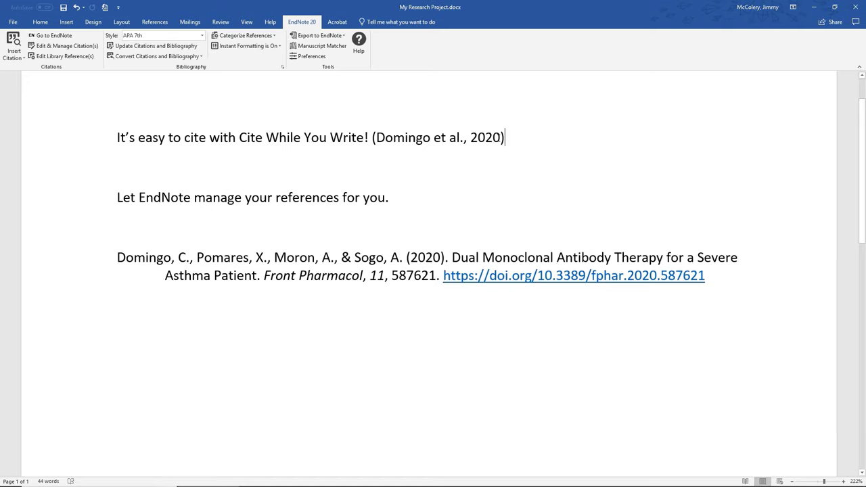
Step: Edit the in-text citation after the first sentence to add page 25
{"action": "left_click_drag", "start_coordinate": [505, 140], "coordinate": [367, 142]}
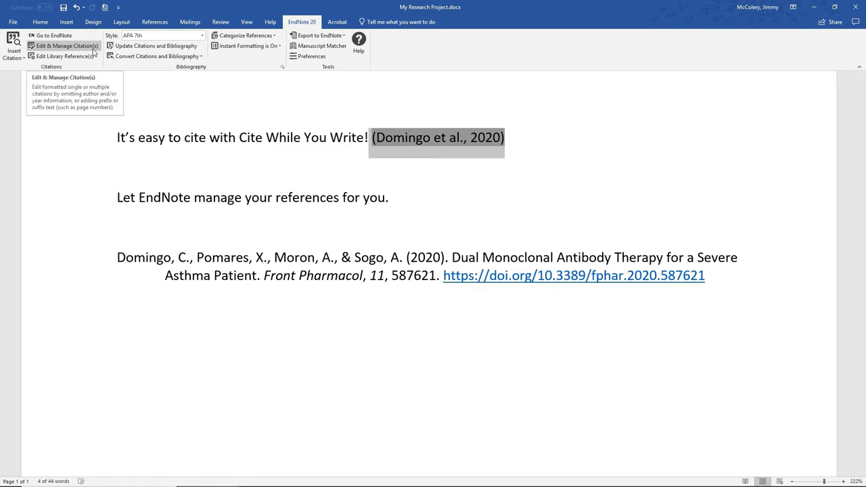
{"action": "left_click", "coordinate": [66, 45]}
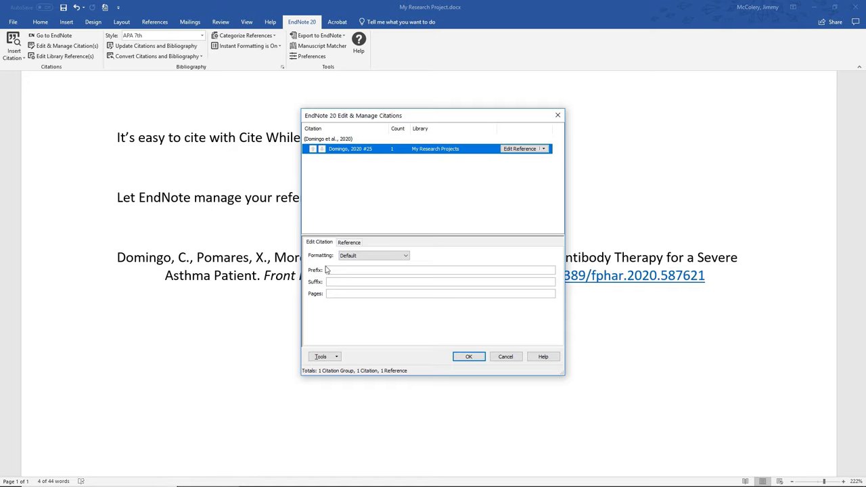
{"action": "left_click", "coordinate": [369, 293]}
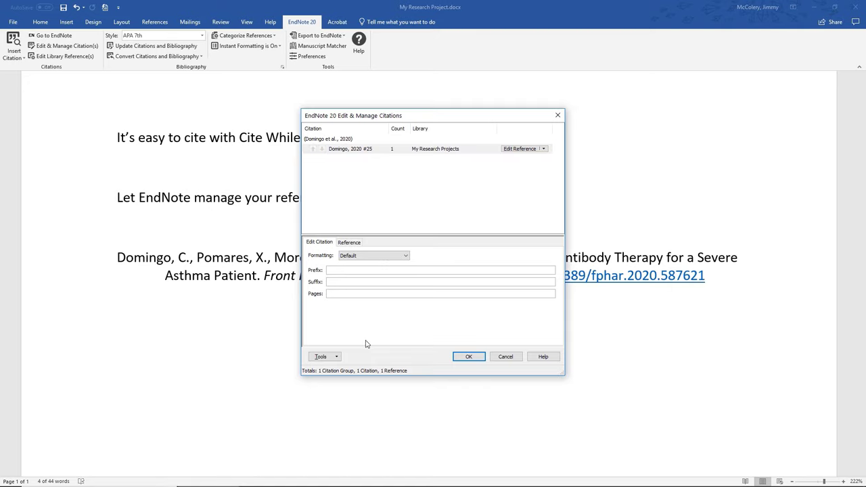
{"action": "type", "text": "25"}
{"action": "left_click", "coordinate": [459, 356]}
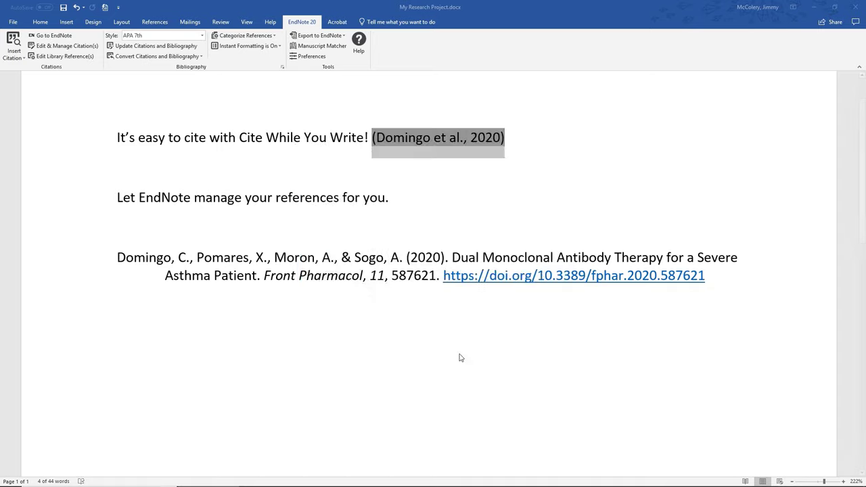
{"action": "left_click", "coordinate": [460, 353]}
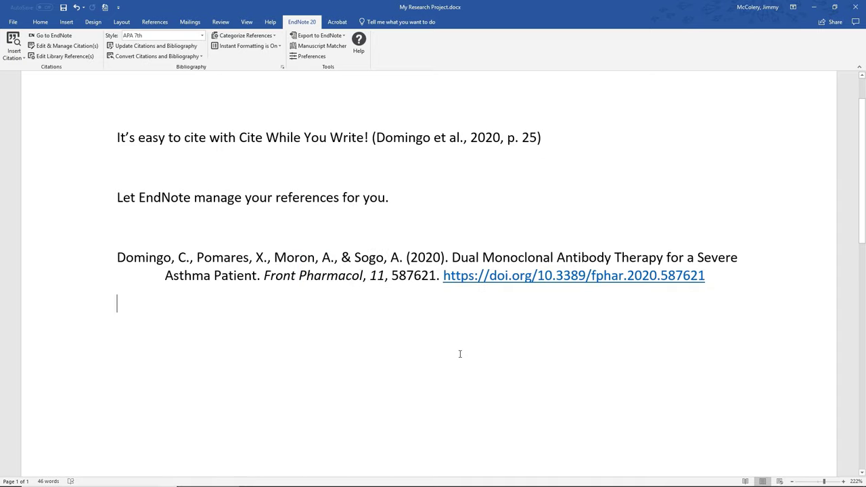